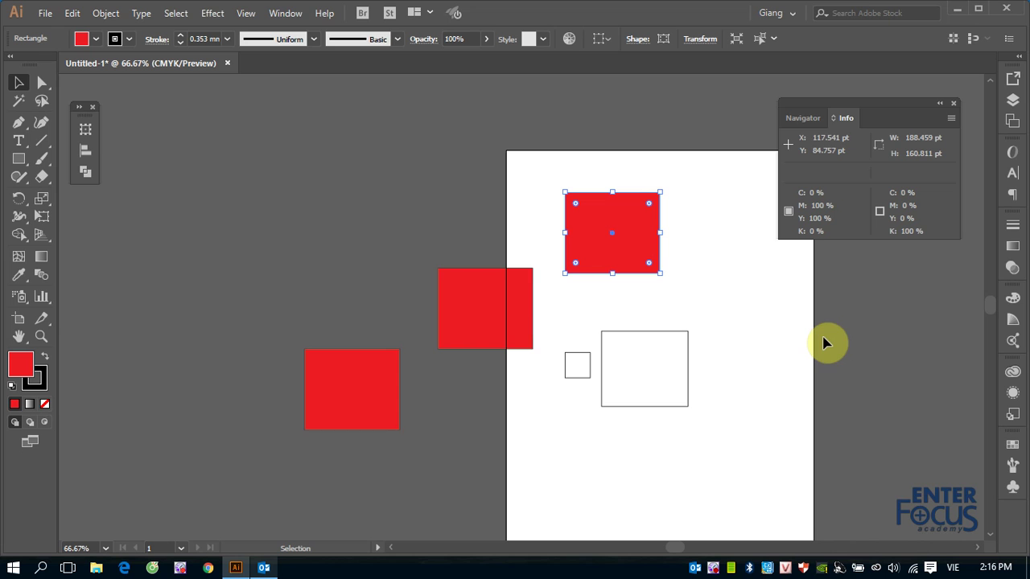
Step: Glance at the Navigator thumbnail, then select the red rectangle straddling the artboard edge to read its point values
{"action": "left_click", "coordinate": [800, 118]}
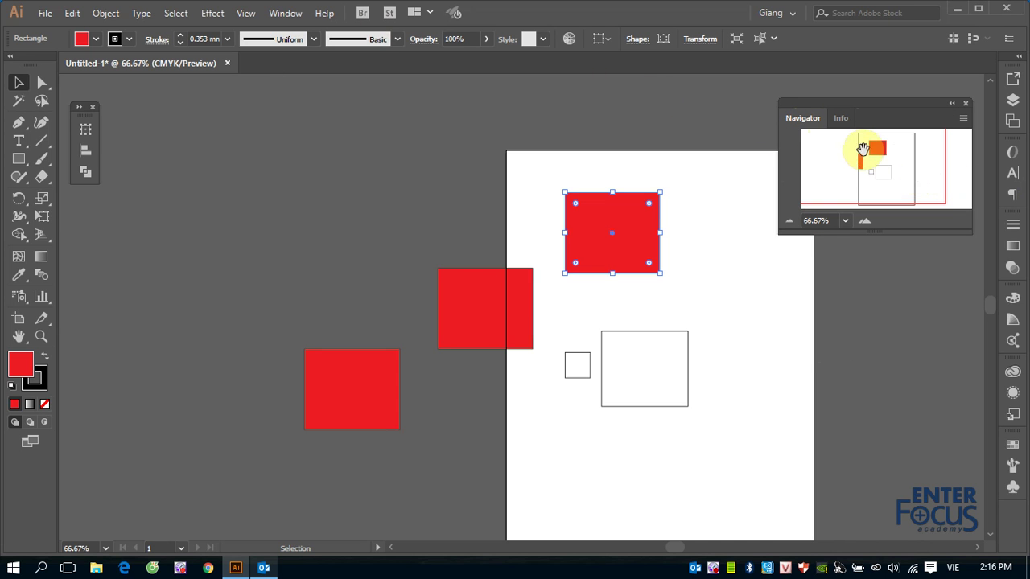
{"action": "left_click", "coordinate": [842, 121]}
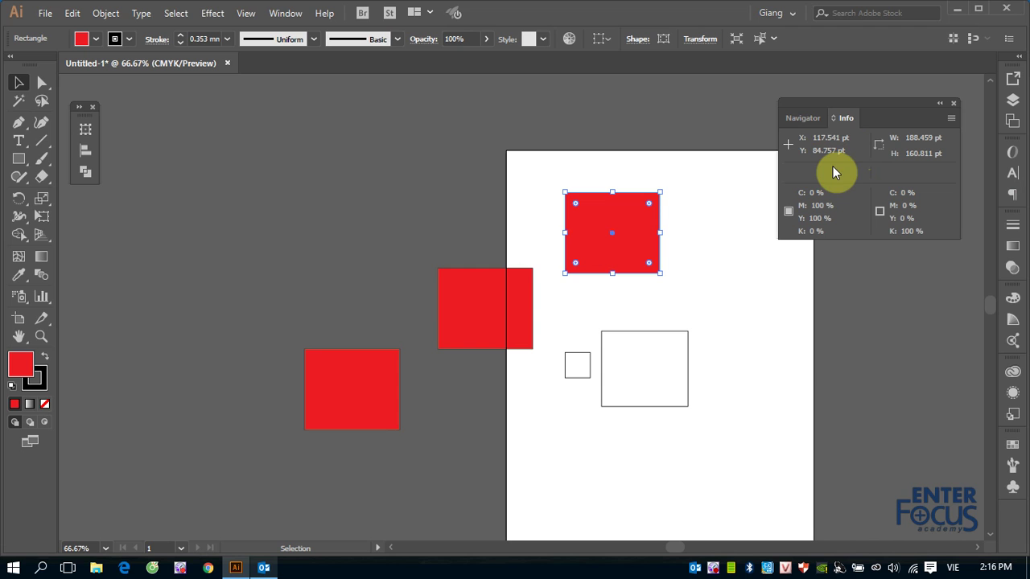
{"action": "left_click", "coordinate": [459, 300]}
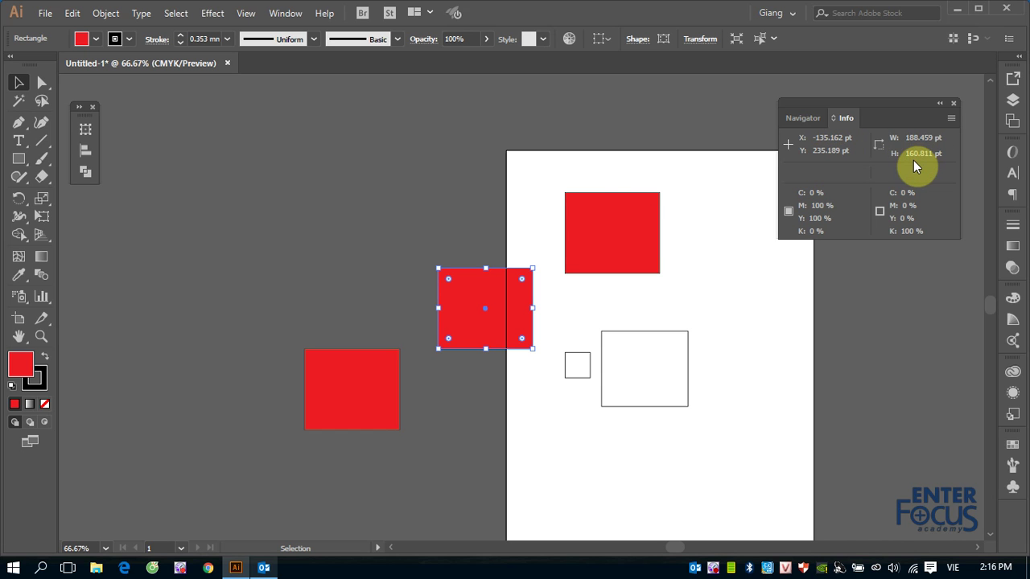
Step: Hide the Info panel's colour options, leaving only X/Y/W/H, then reopen its menu
{"action": "left_click", "coordinate": [951, 118]}
{"action": "left_click", "coordinate": [913, 127]}
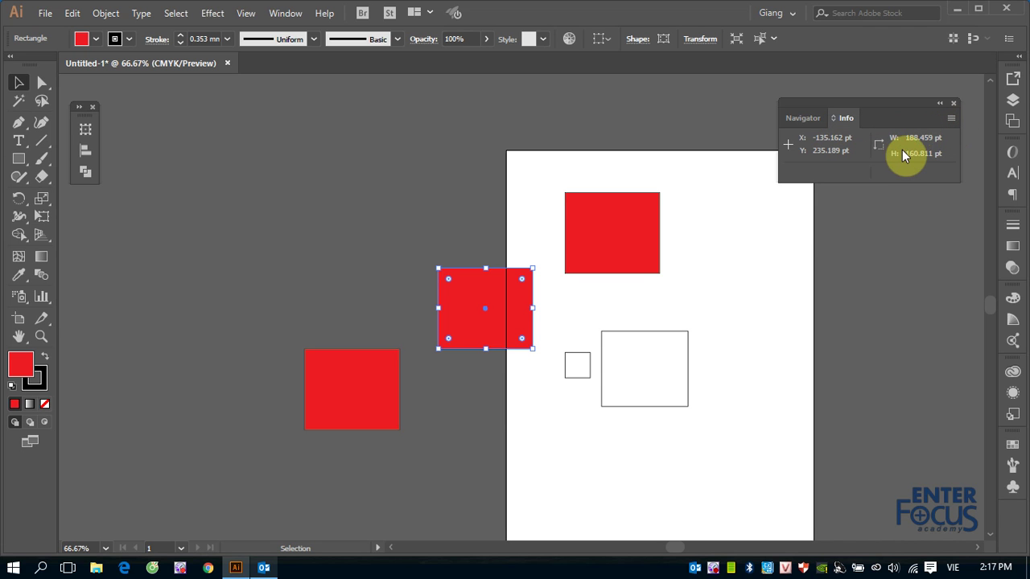
{"action": "left_click", "coordinate": [951, 120]}
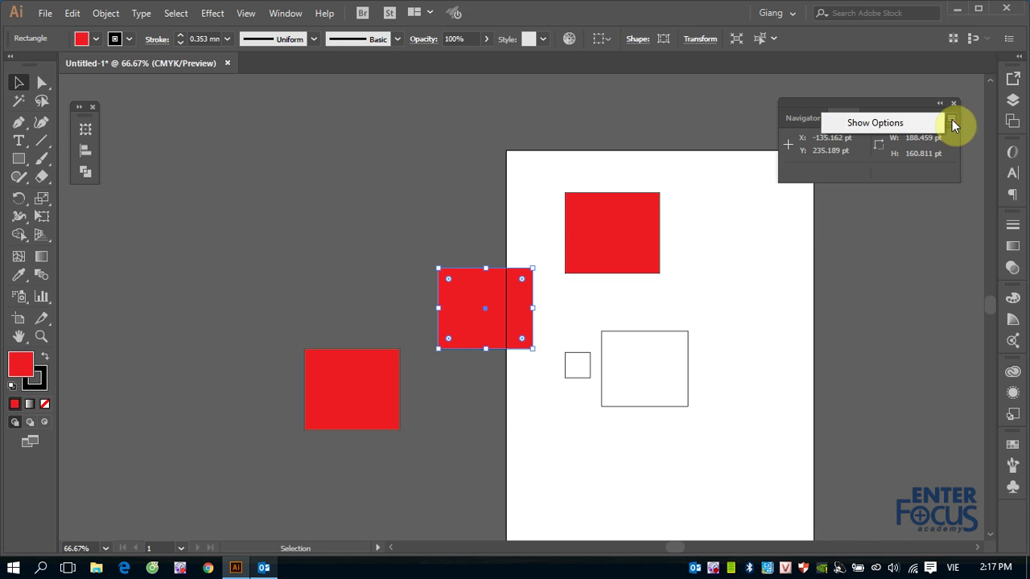
Step: Show Info options again, restoring fill C0 M100 Y100 K0 and stroke 100% K
{"action": "left_click", "coordinate": [912, 127]}
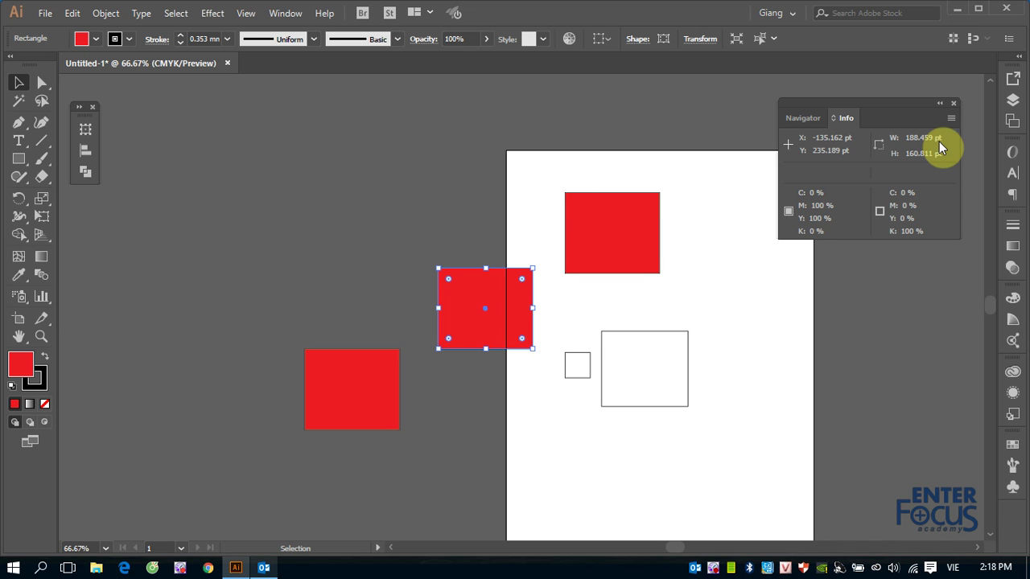
Step: Open Edit > Preferences > Units, showing General in Points and Stroke in Millimeters
{"action": "left_click", "coordinate": [73, 13]}
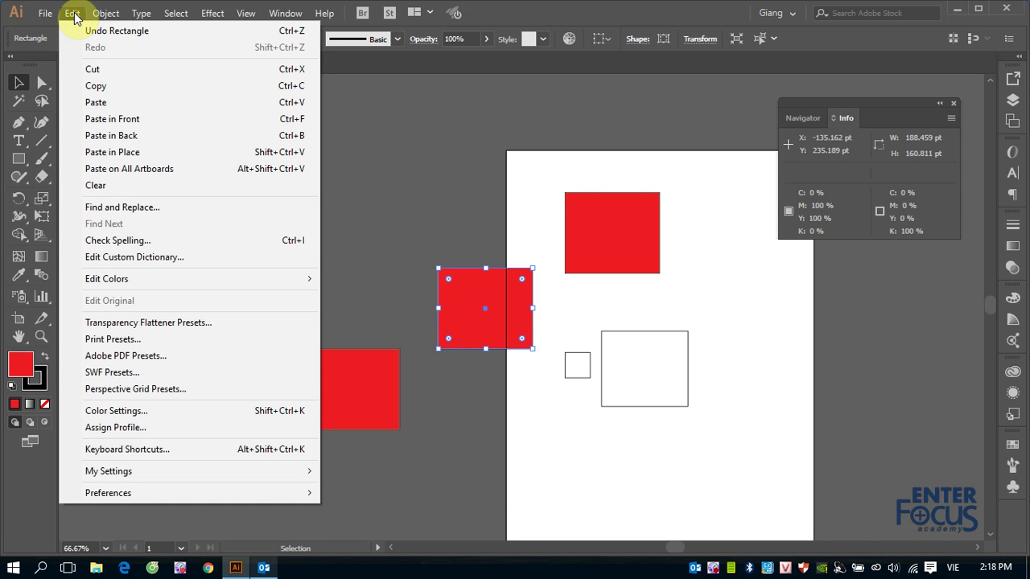
{"action": "mouse_move", "coordinate": [108, 493]}
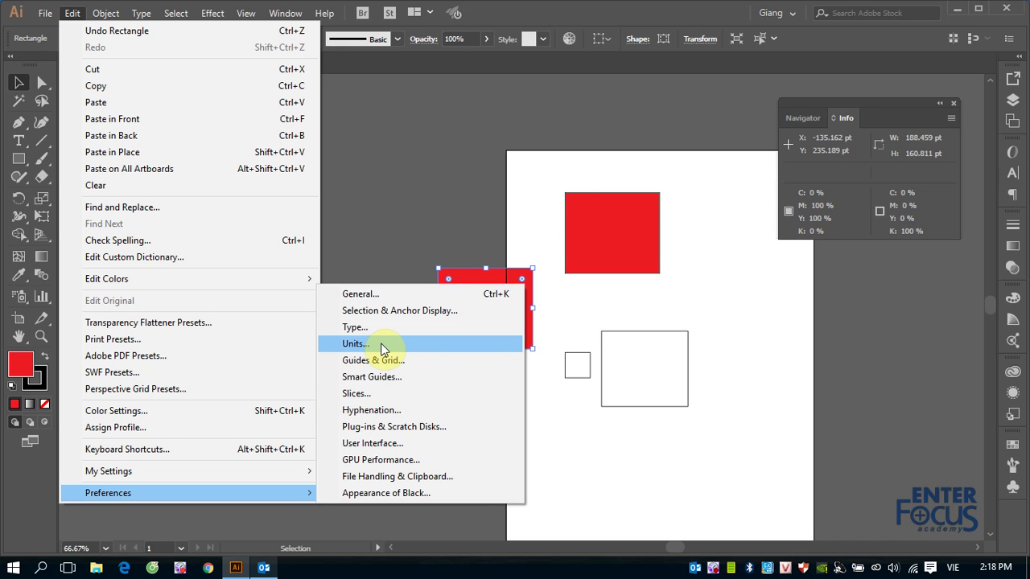
{"action": "left_click", "coordinate": [381, 343]}
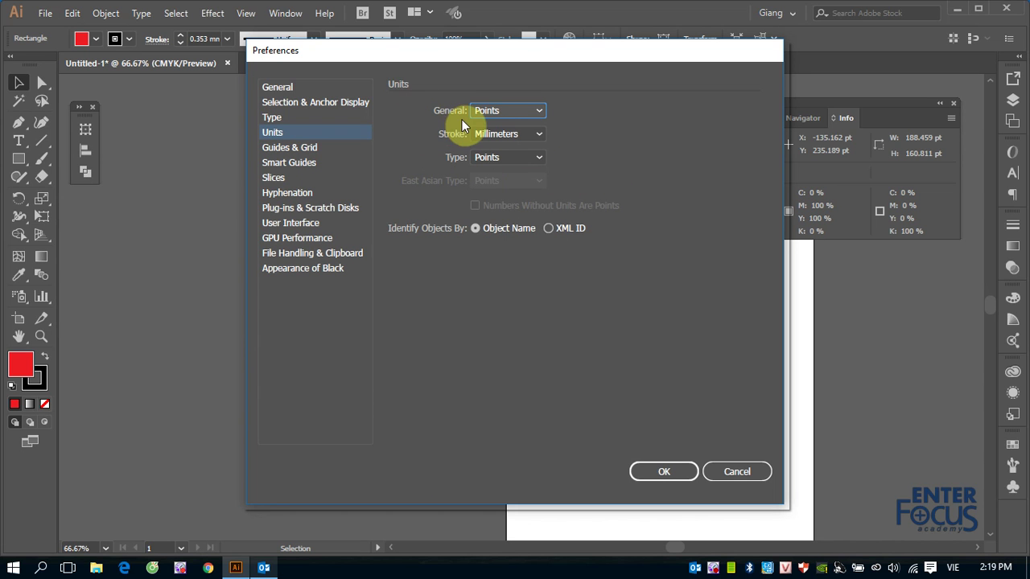
Step: Change the General measurement unit from Points to Millimeters
{"action": "left_click", "coordinate": [539, 111]}
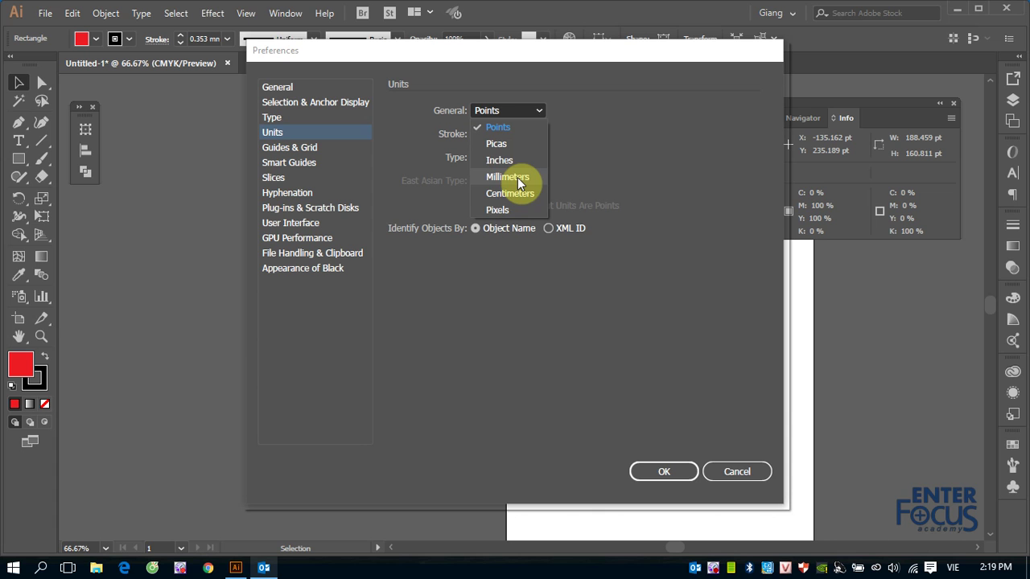
{"action": "left_click", "coordinate": [517, 177]}
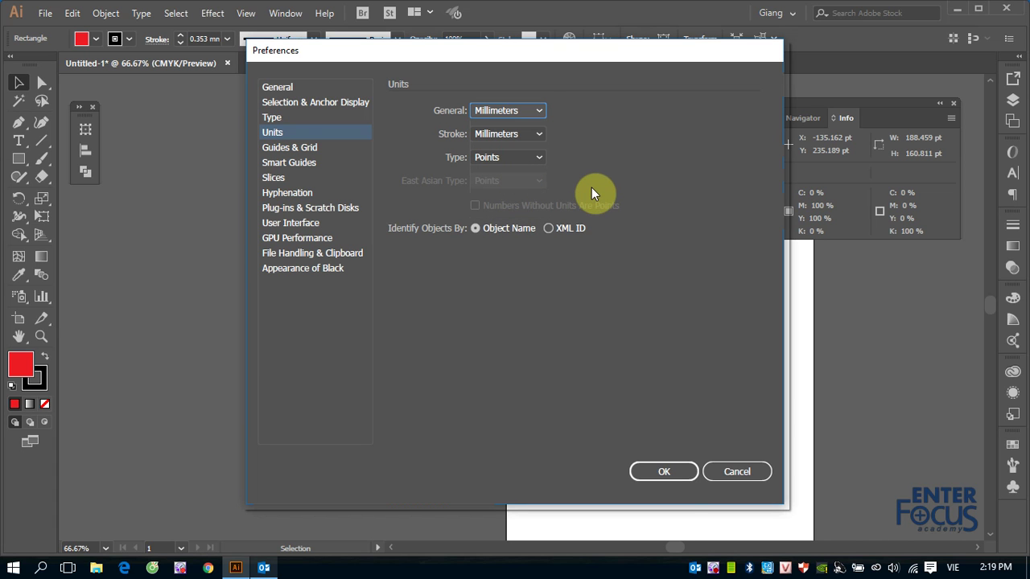
Step: Confirm the unit preferences so the rectangle reads 66.484 × 56.73 mm
{"action": "left_click", "coordinate": [662, 473]}
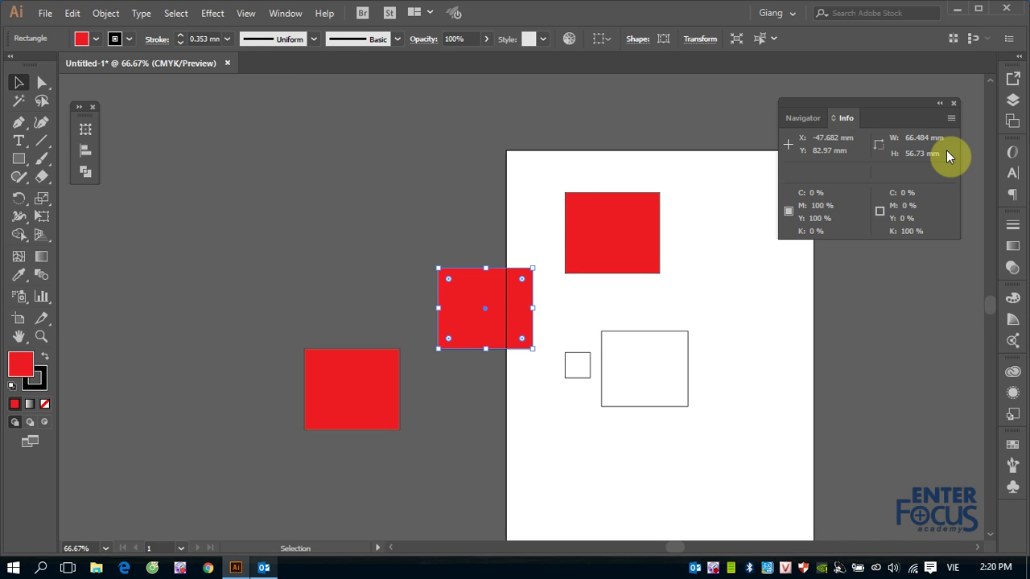
{"action": "left_click", "coordinate": [700, 40]}
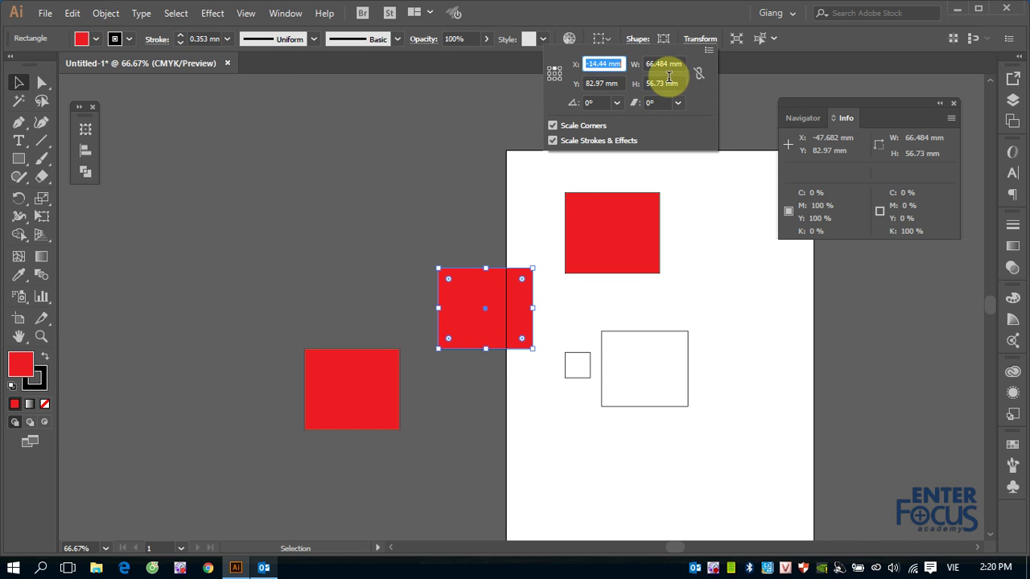
{"action": "left_click", "coordinate": [744, 95]}
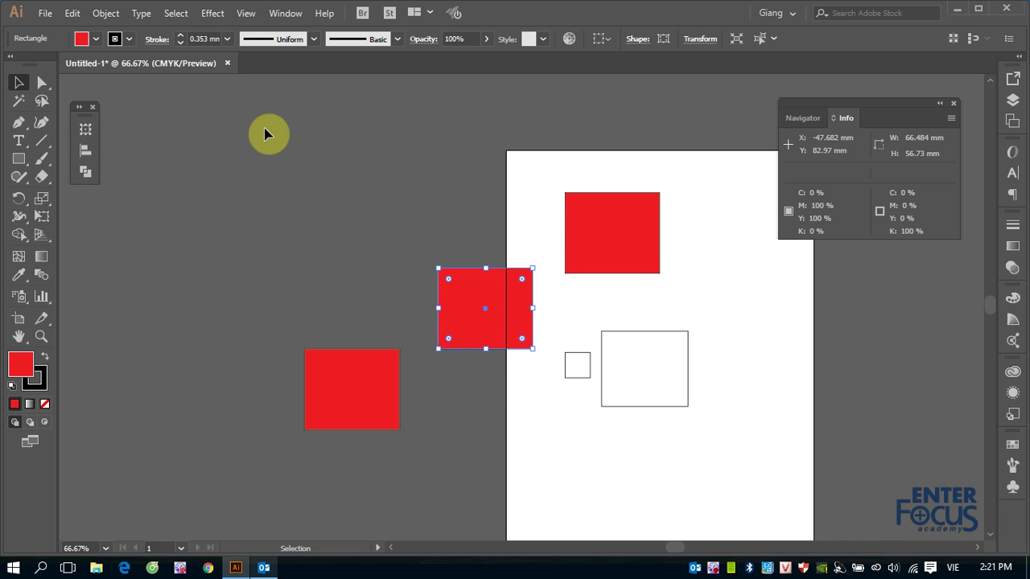
Step: Show the canvas rulers using View > Rulers > Show Rulers
{"action": "left_click", "coordinate": [247, 14]}
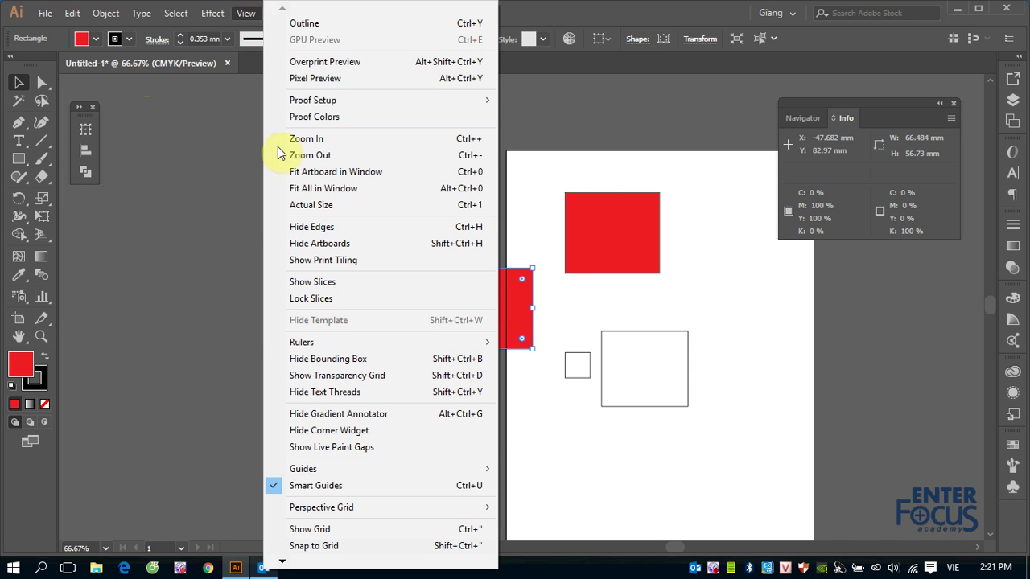
{"action": "mouse_move", "coordinate": [303, 342]}
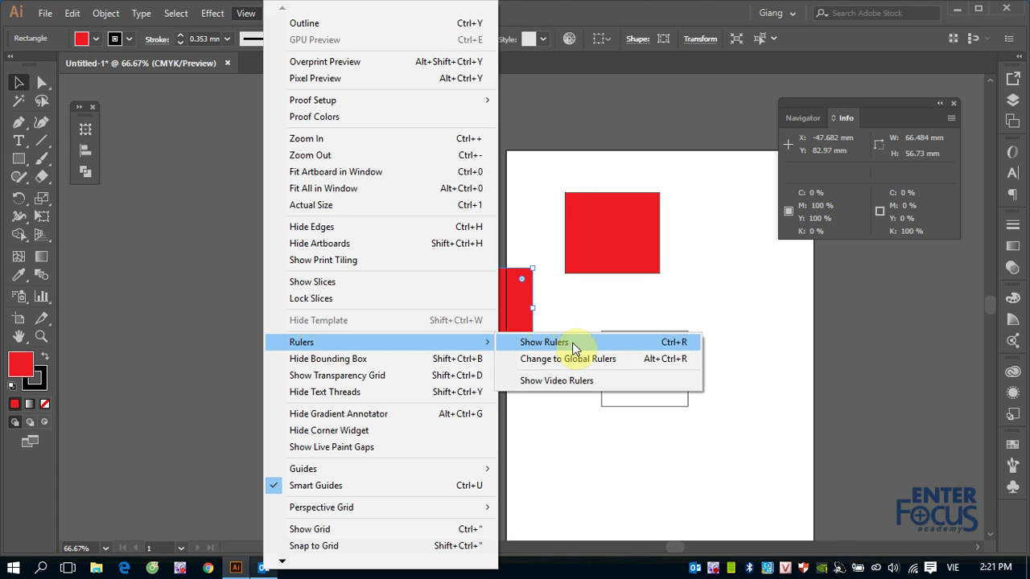
{"action": "left_click", "coordinate": [574, 346]}
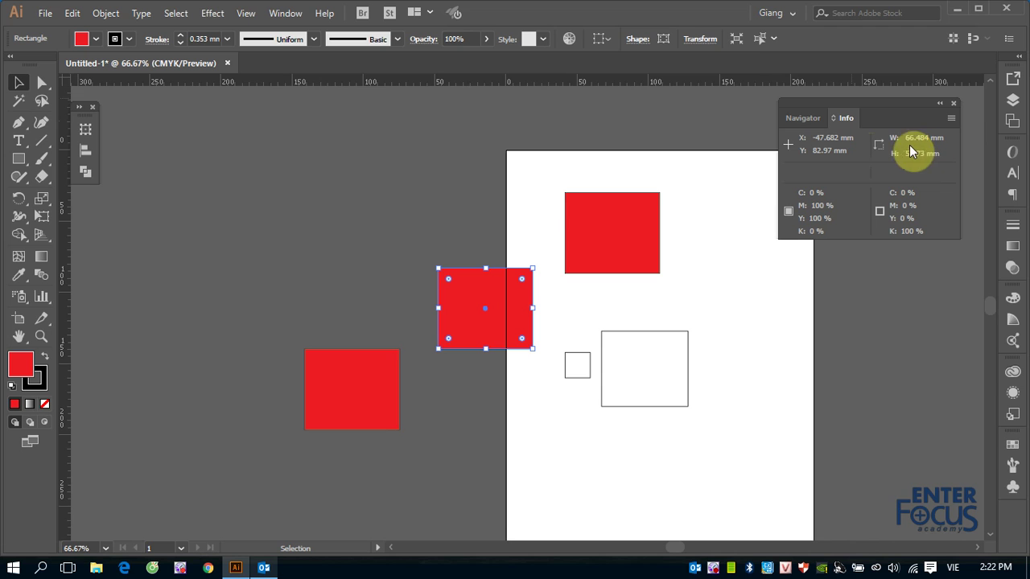
{"action": "left_click", "coordinate": [701, 40]}
{"action": "right_click", "coordinate": [68, 87]}
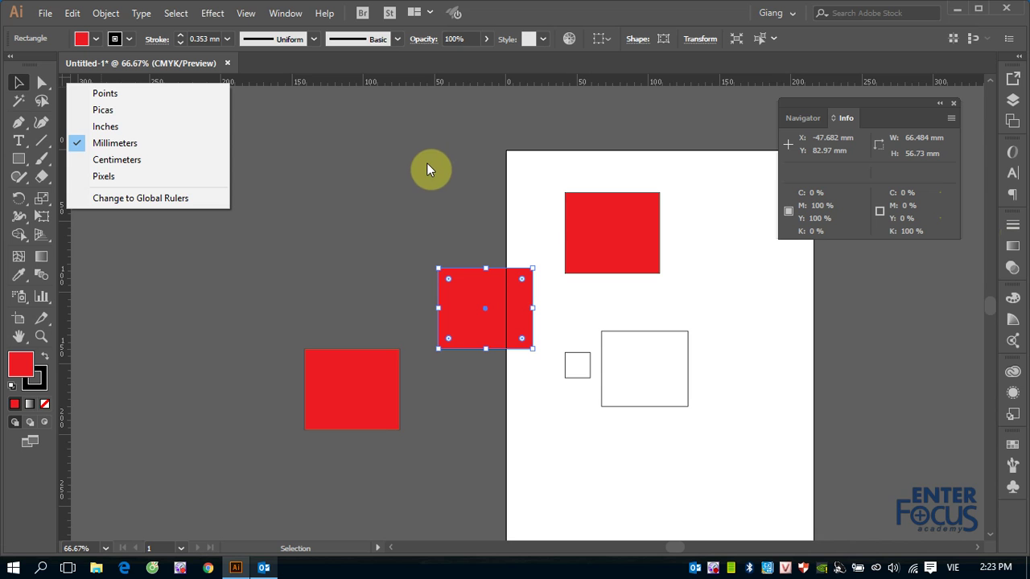
{"action": "left_click", "coordinate": [394, 173]}
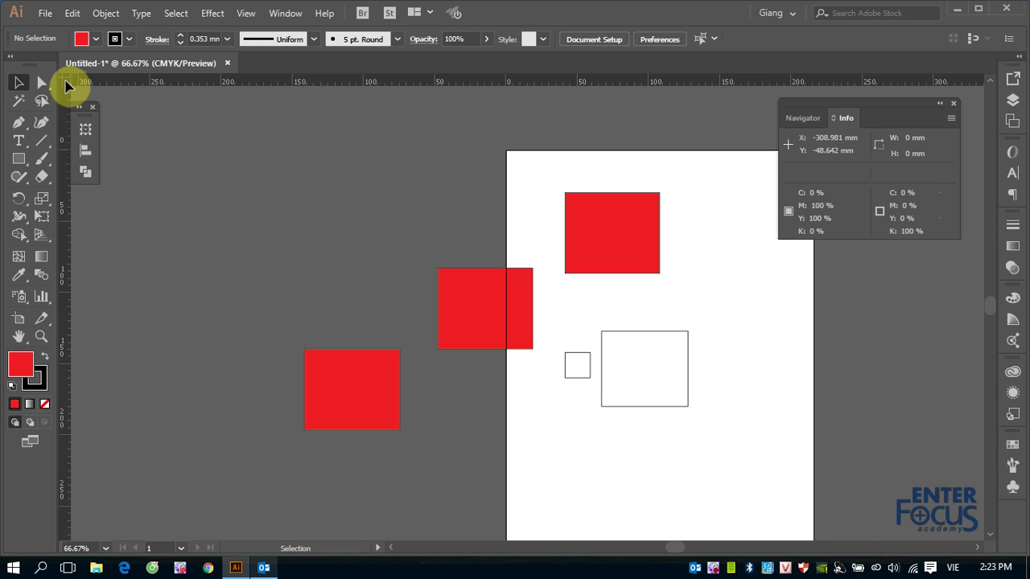
{"action": "right_click", "coordinate": [67, 85]}
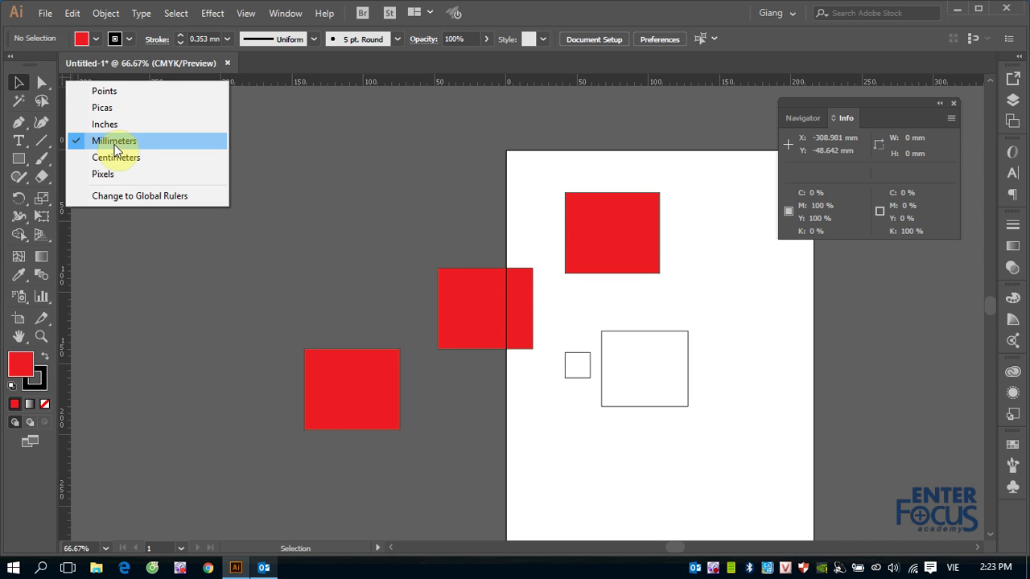
{"action": "left_click", "coordinate": [342, 185]}
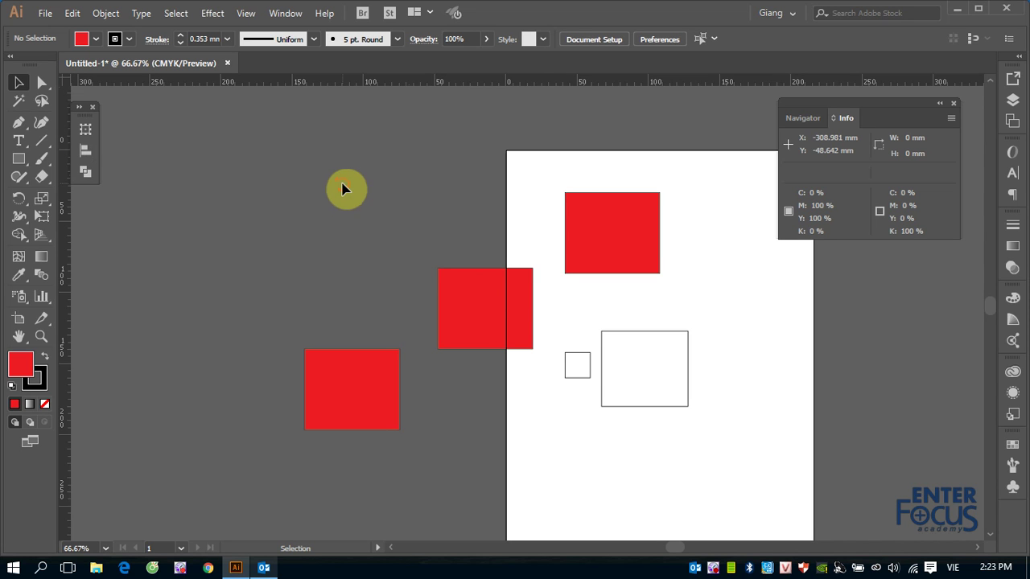